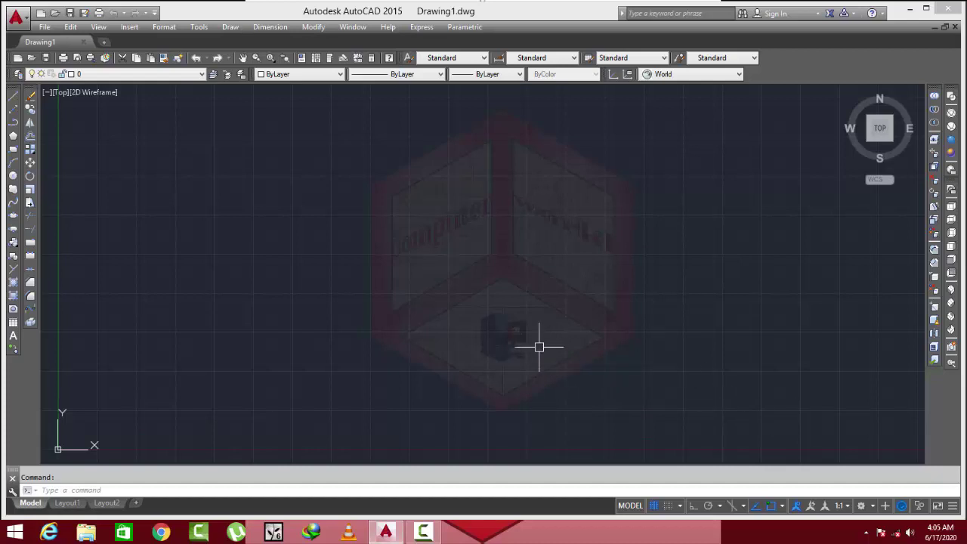
Begin entering the UN (UNITS) command at the command line of the empty Drawing1
{"action": "scroll", "coordinate": [514, 302], "scroll_direction": "up", "scroll_amount": 1}
{"action": "type", "text": "un"}
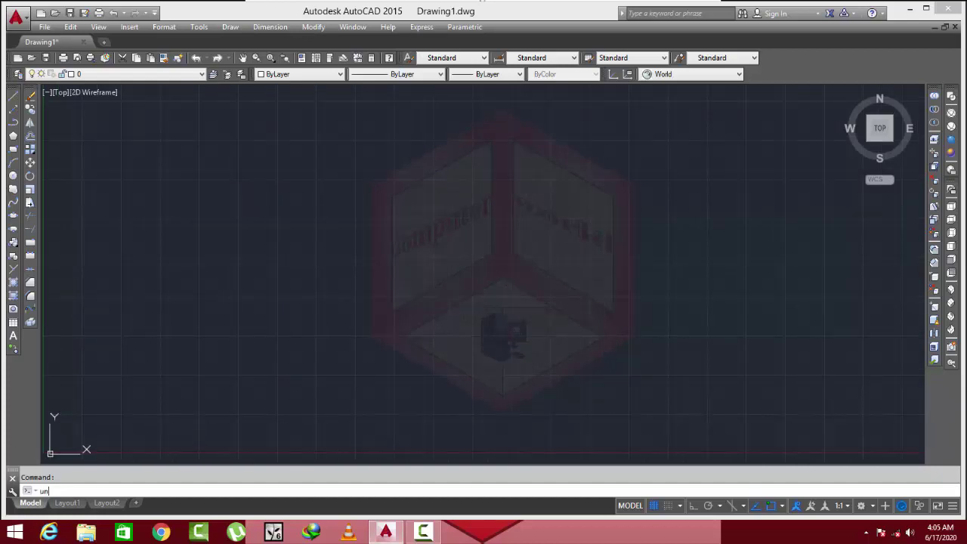
Run UNITS to bring up Drawing Units, keep Decimal length type, and view the insertion scale choices
{"action": "key", "text": "Return"}
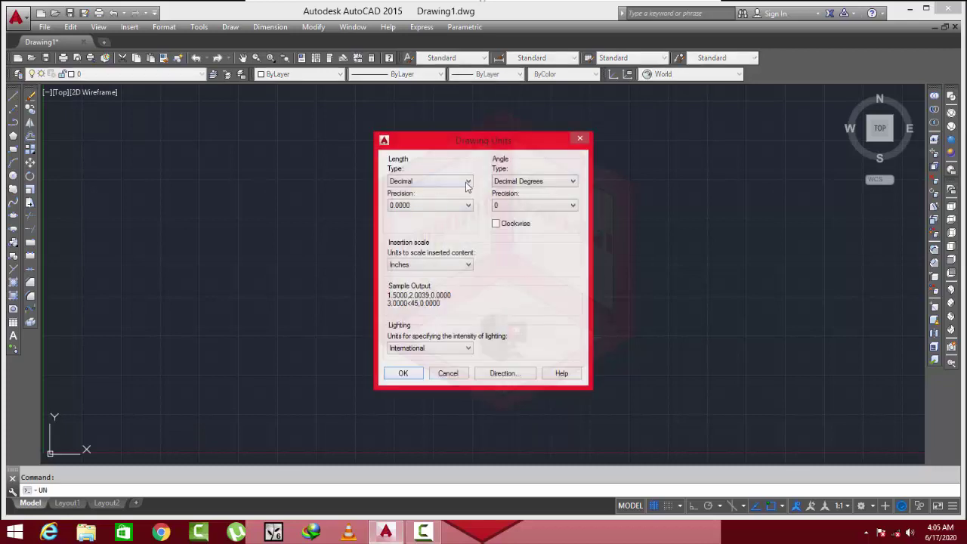
{"action": "left_click", "coordinate": [432, 185]}
{"action": "left_click", "coordinate": [432, 188]}
{"action": "left_click", "coordinate": [436, 268]}
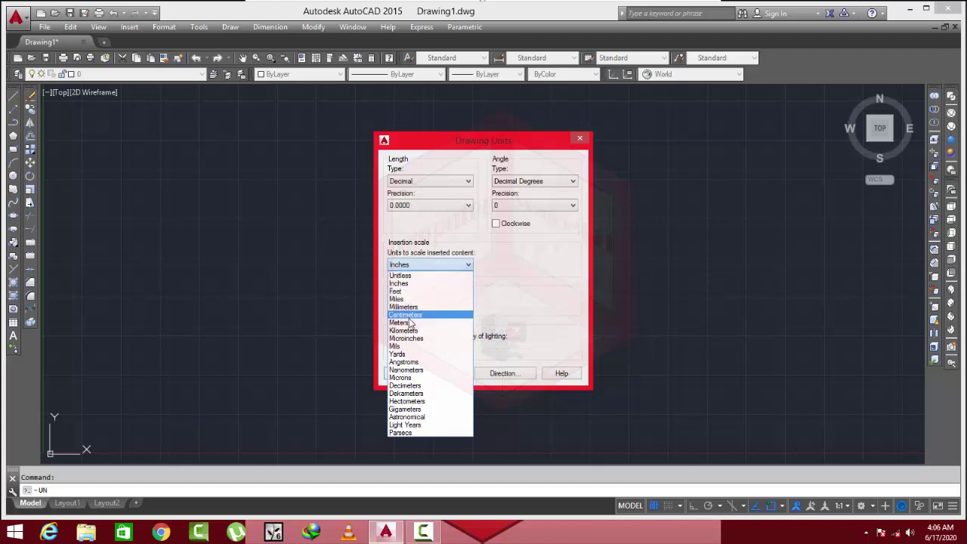
Change the insertion scale from Meters to Centimeters and finally to Millimeters
{"action": "left_click", "coordinate": [407, 323]}
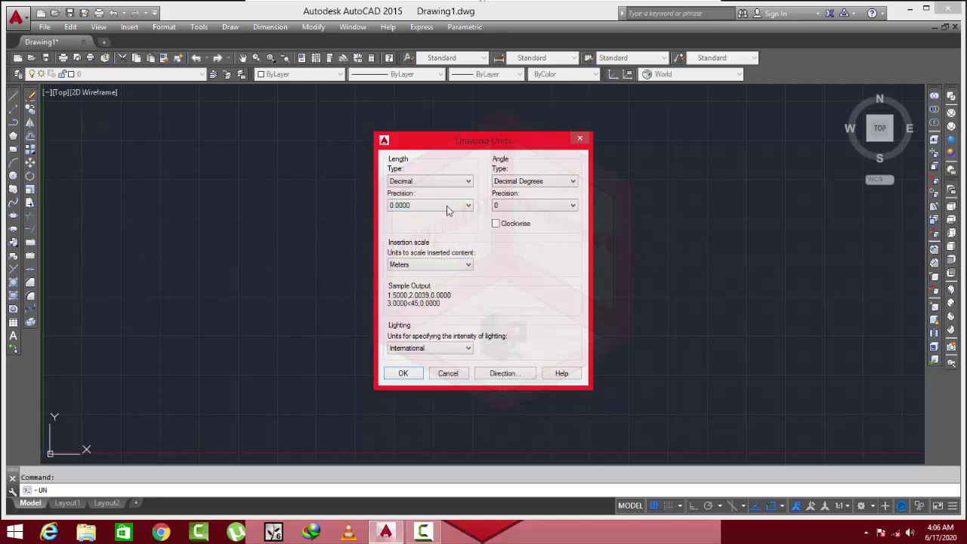
{"action": "left_click", "coordinate": [424, 182]}
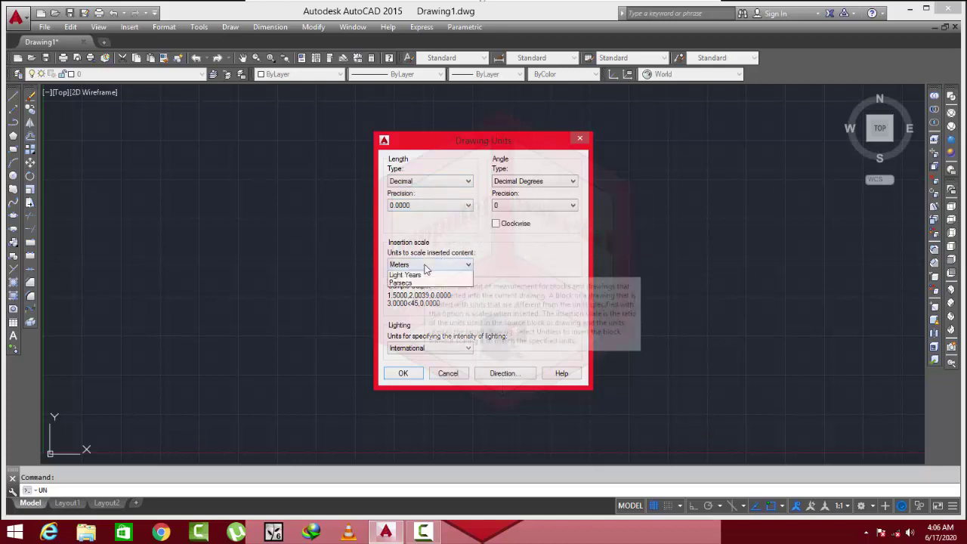
{"action": "left_click", "coordinate": [427, 264]}
{"action": "left_click", "coordinate": [406, 315]}
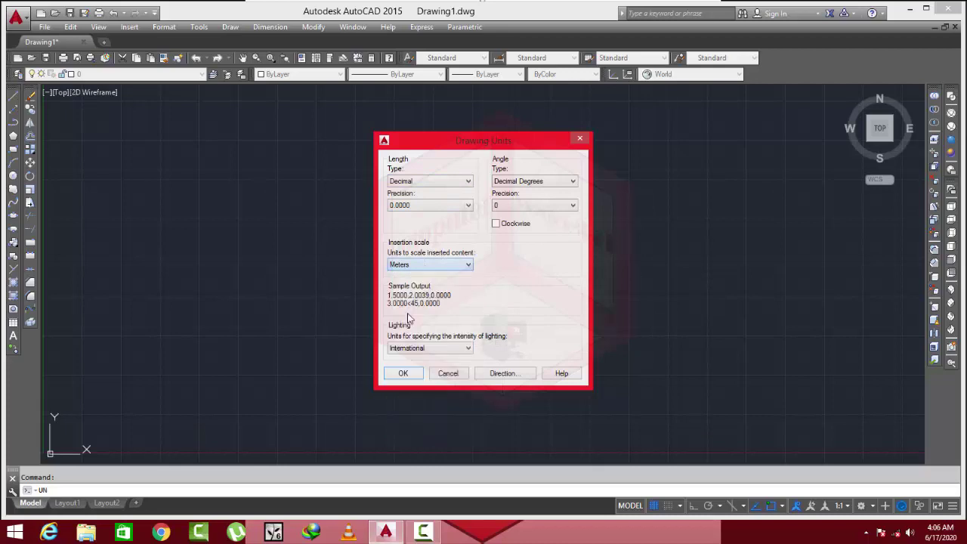
{"action": "left_click", "coordinate": [428, 266]}
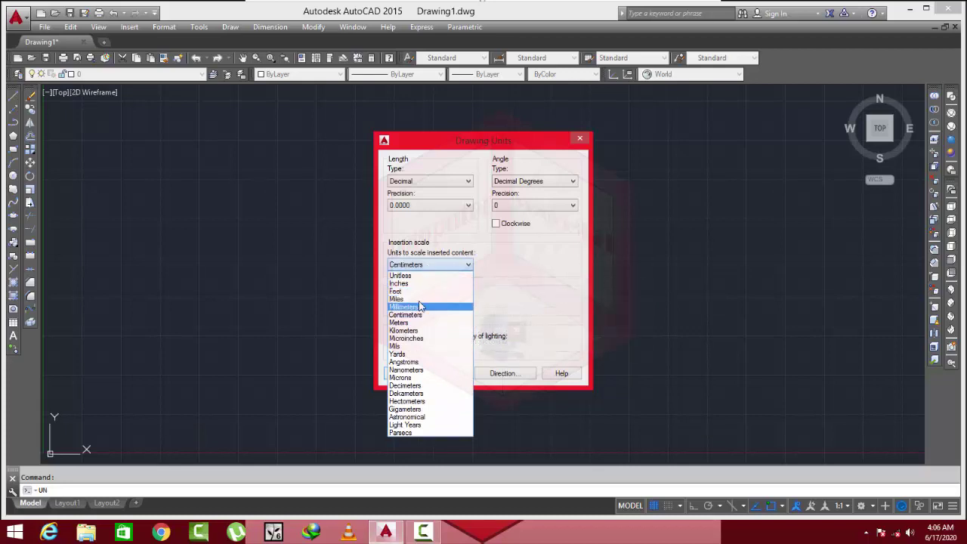
{"action": "left_click", "coordinate": [425, 308]}
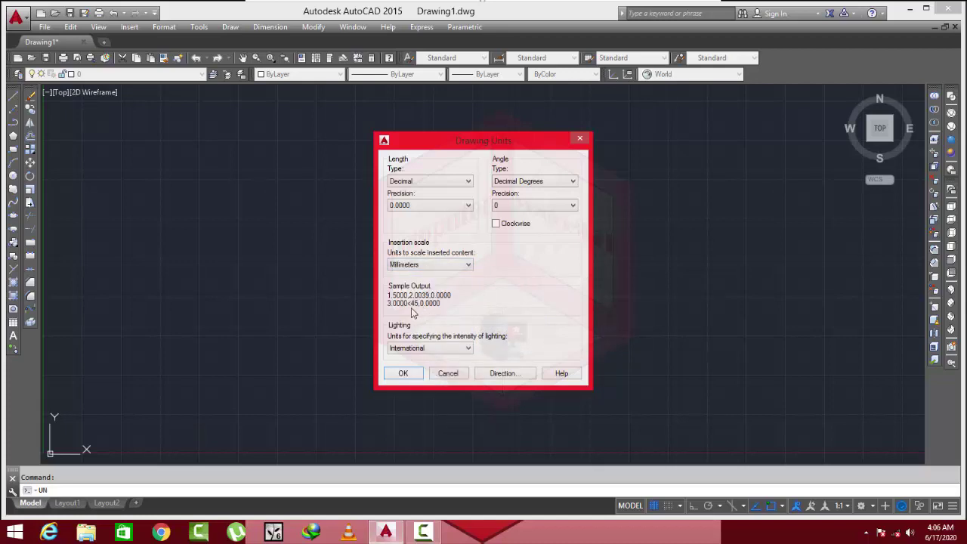
Switch the length type to Engineering and reset the insertion scale to Inches
{"action": "left_click", "coordinate": [448, 182]}
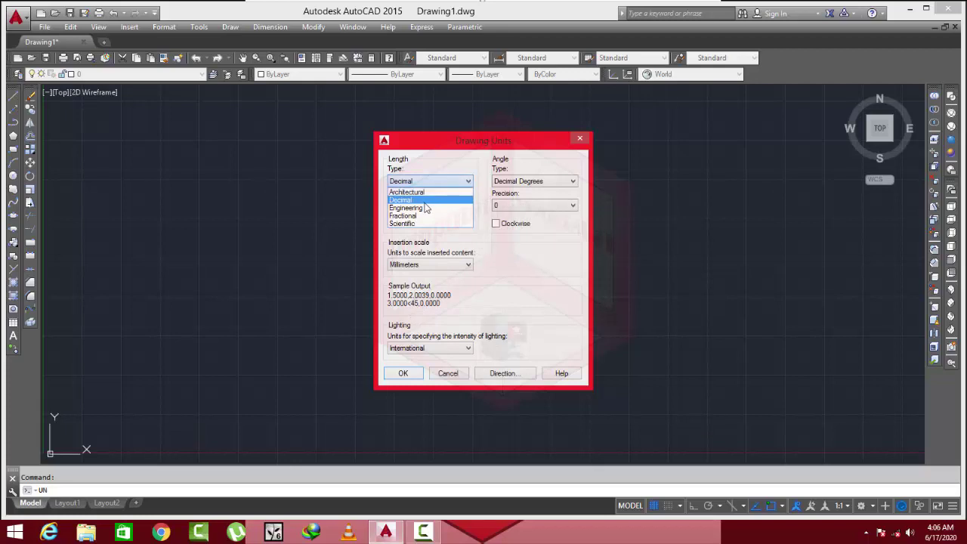
{"action": "left_click", "coordinate": [424, 207]}
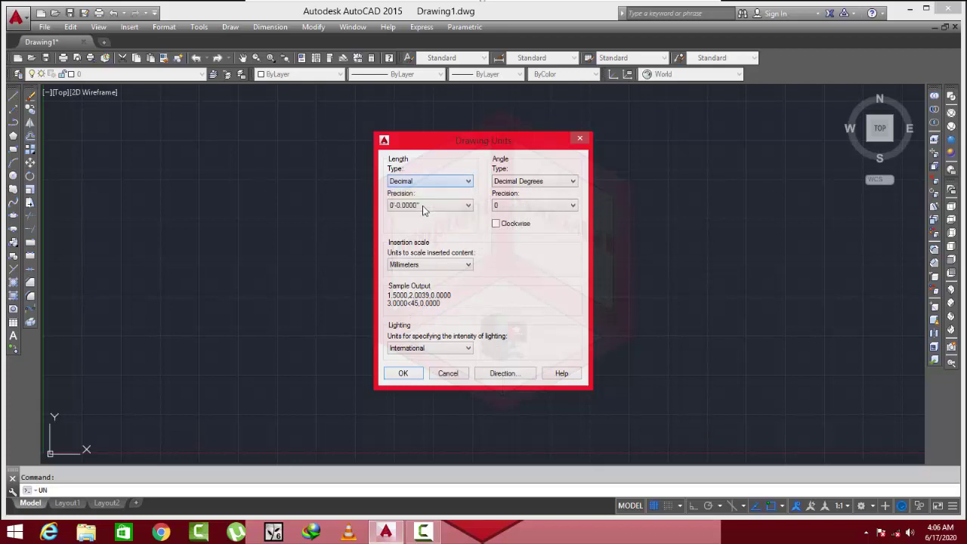
{"action": "left_click", "coordinate": [435, 267]}
{"action": "left_click", "coordinate": [412, 283]}
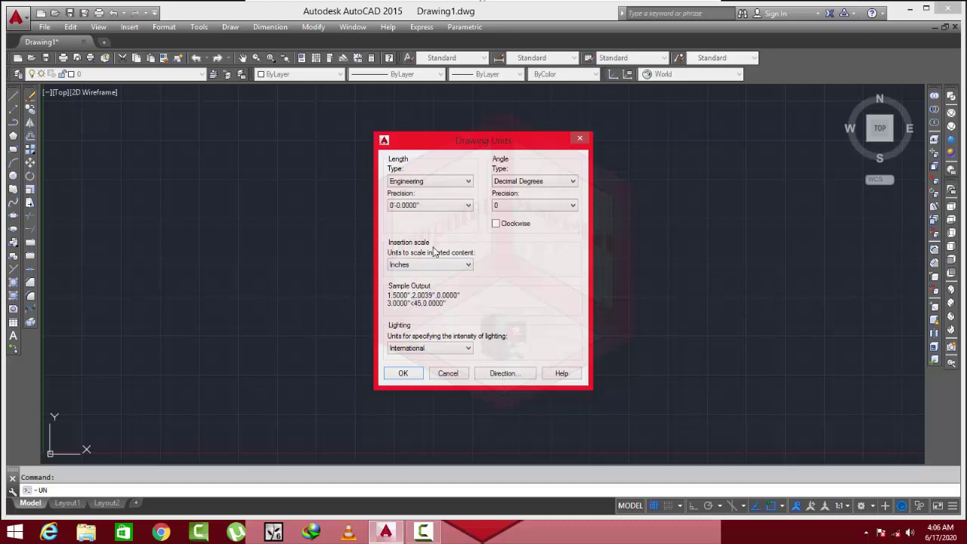
Toggle the length type between Architectural and Engineering at 0'-0.0000" precision, ending on Architectural
{"action": "left_click", "coordinate": [451, 181]}
{"action": "left_click", "coordinate": [433, 193]}
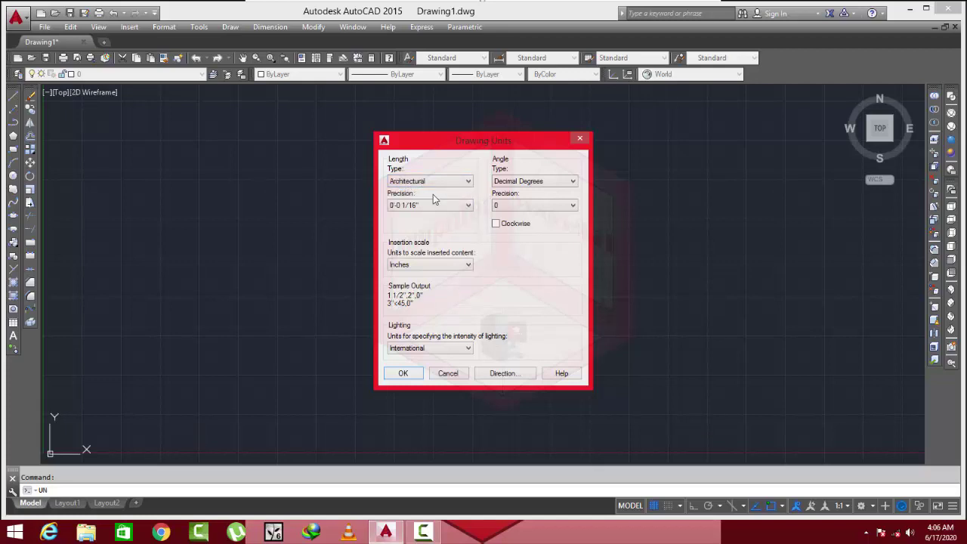
{"action": "left_click", "coordinate": [434, 185]}
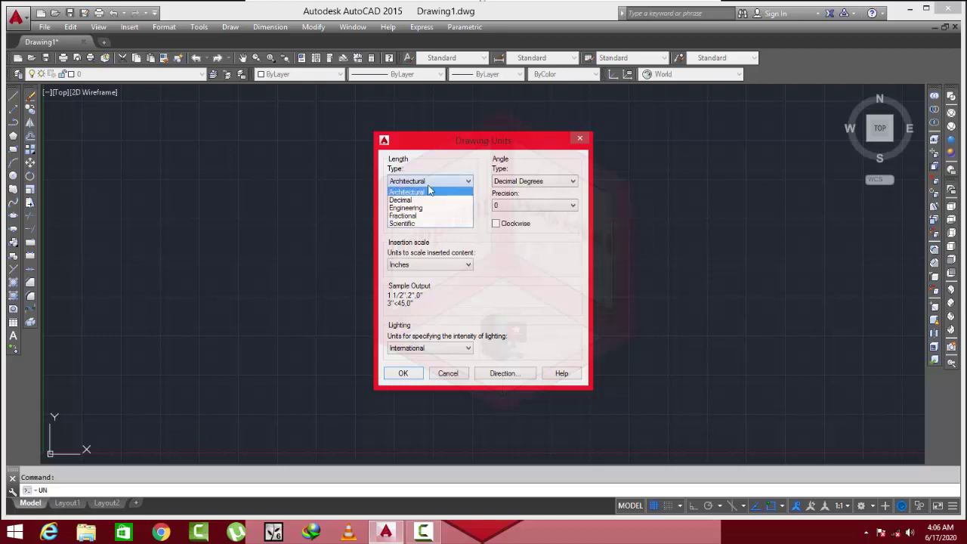
{"action": "left_click", "coordinate": [413, 204]}
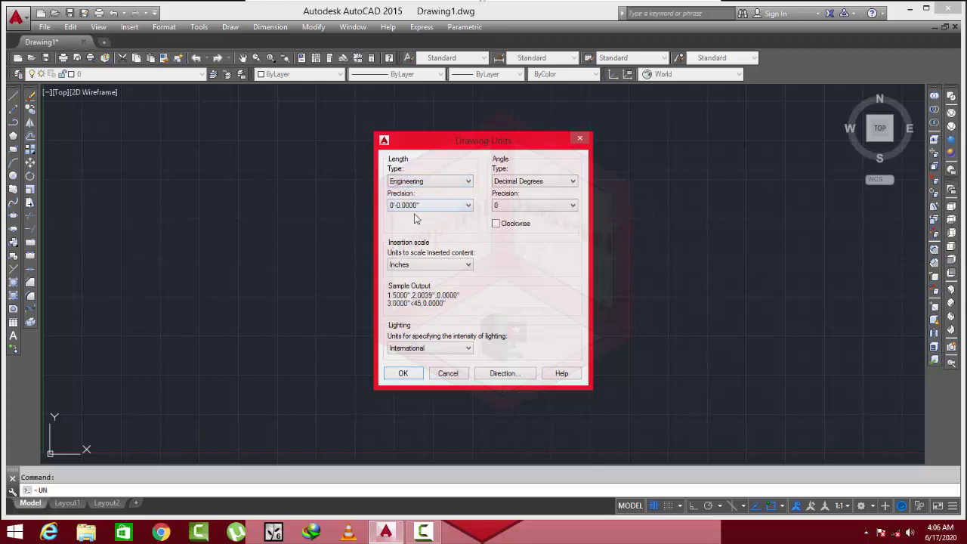
{"action": "left_click", "coordinate": [416, 206]}
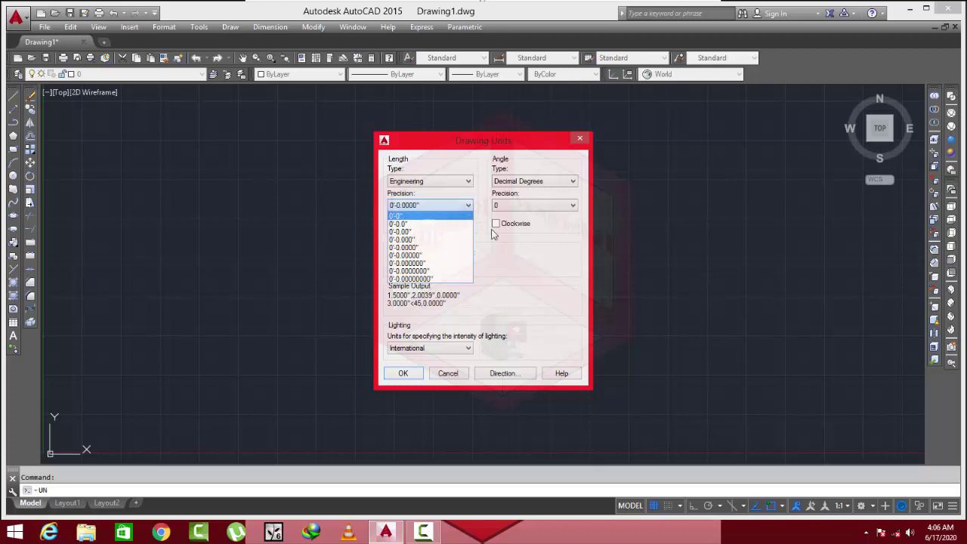
{"action": "left_click", "coordinate": [481, 251]}
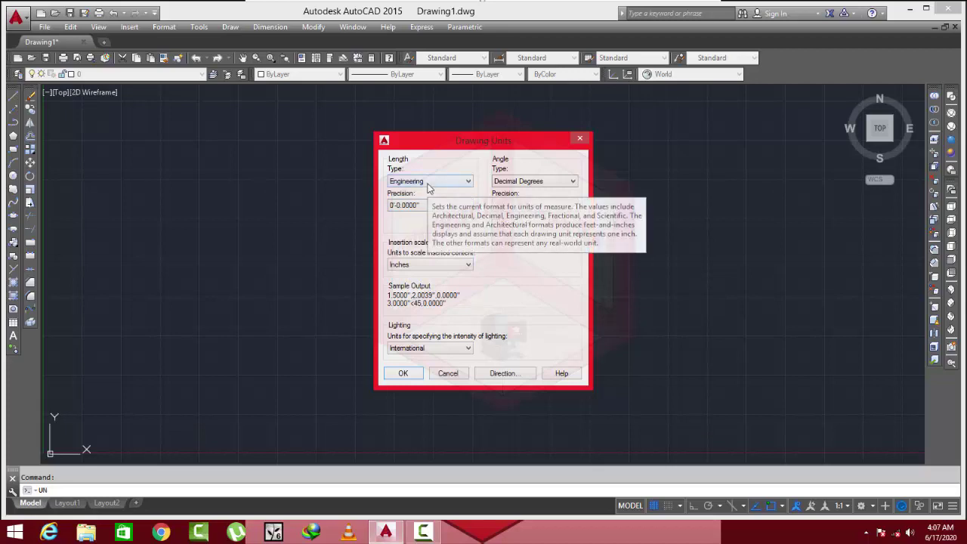
{"action": "left_click", "coordinate": [427, 184]}
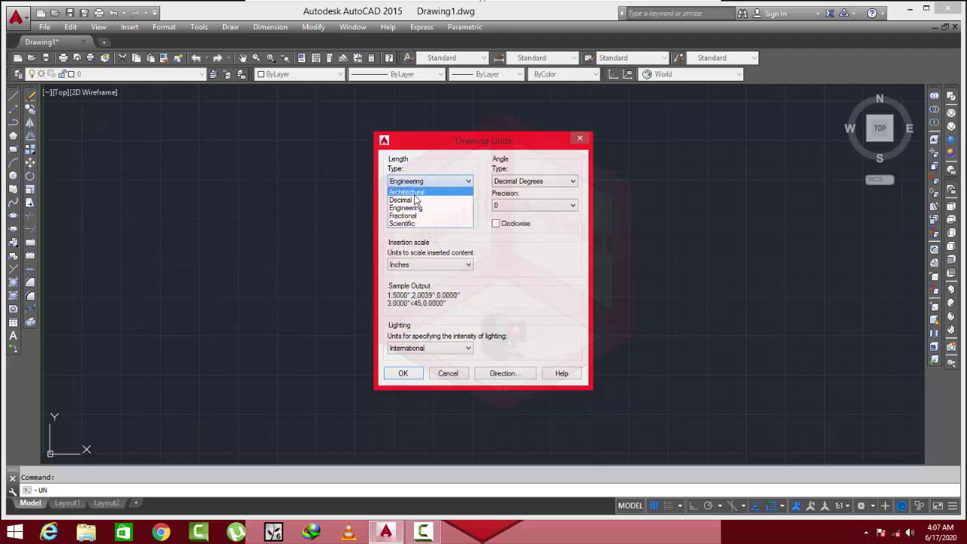
{"action": "left_click", "coordinate": [416, 192]}
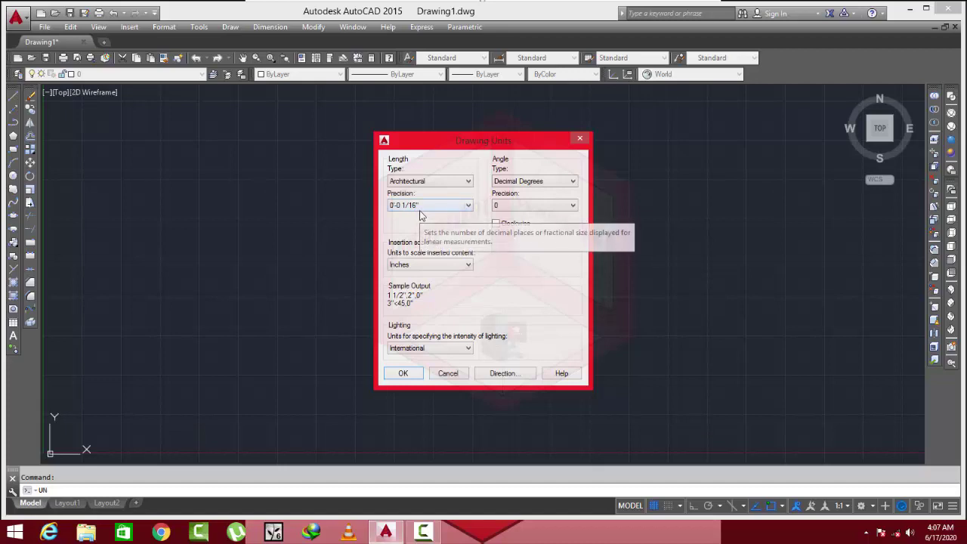
{"action": "left_click", "coordinate": [427, 181]}
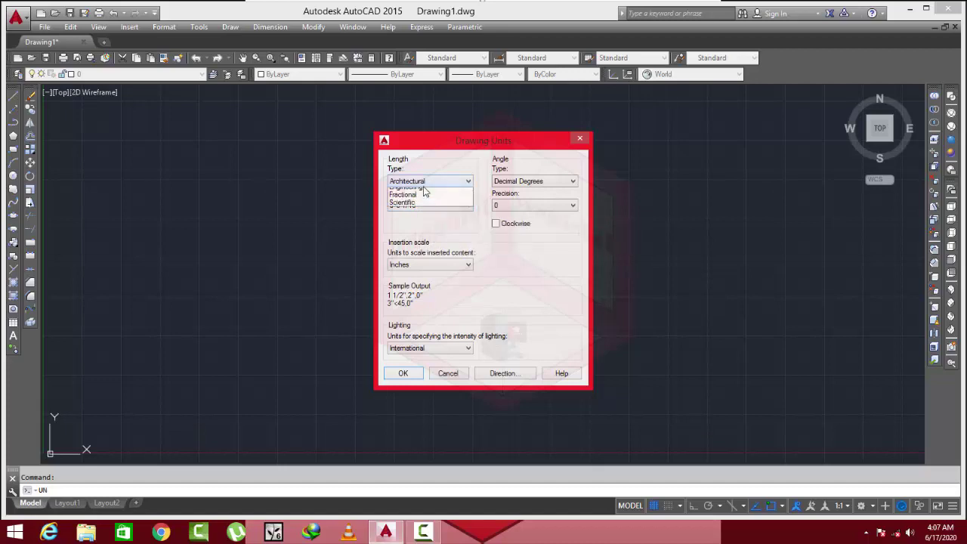
Choose Engineering length with 0'-0.000" precision and confirm the Drawing Units dialog
{"action": "left_click", "coordinate": [411, 208]}
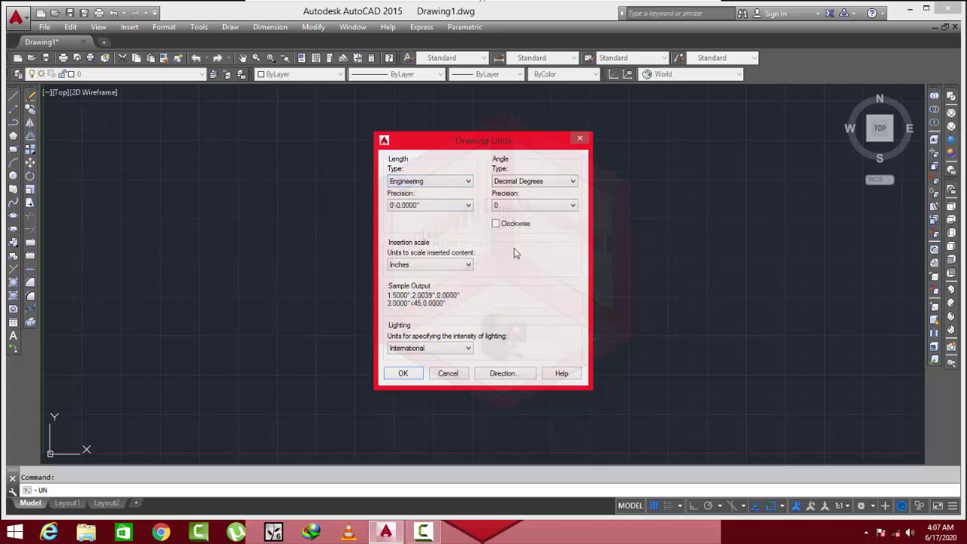
{"action": "left_click", "coordinate": [427, 206]}
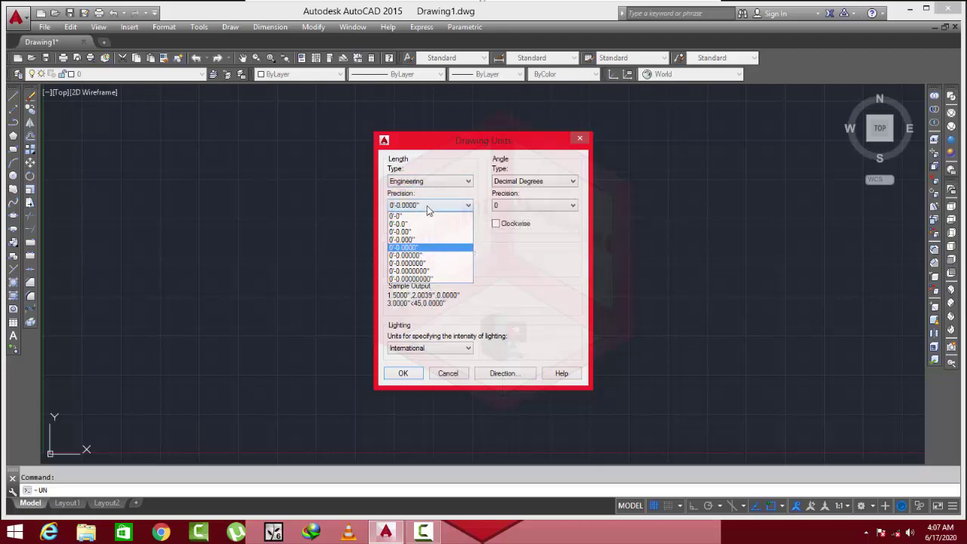
{"action": "left_click", "coordinate": [410, 216]}
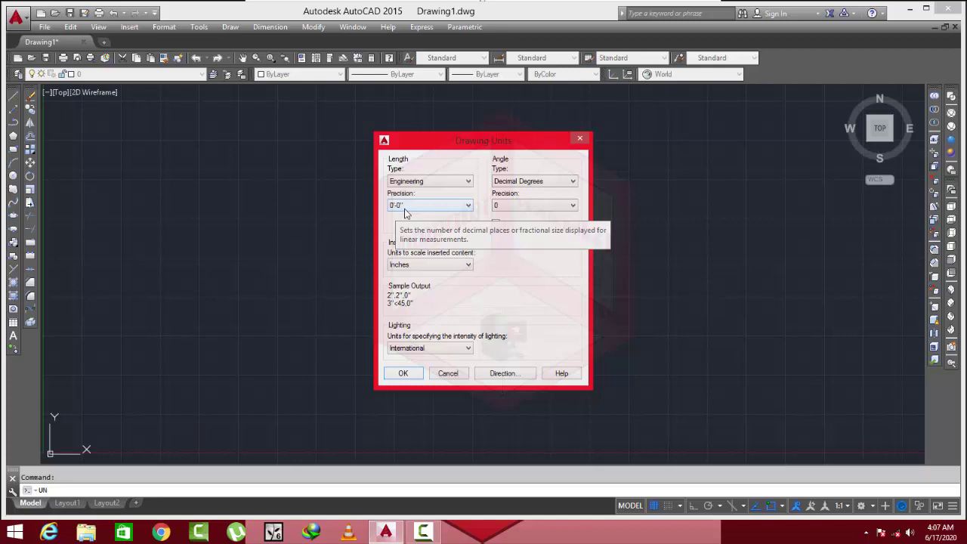
{"action": "left_click", "coordinate": [404, 210]}
{"action": "left_click", "coordinate": [402, 220]}
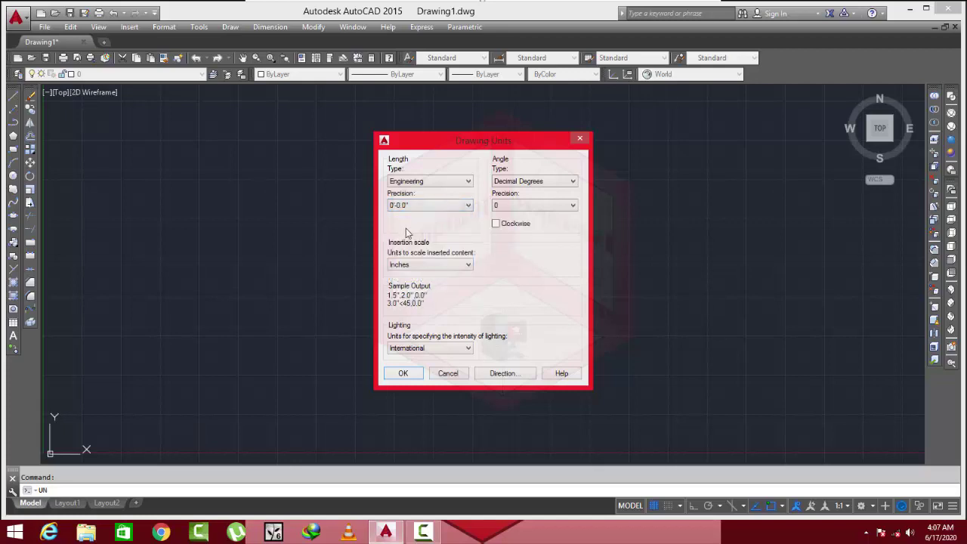
{"action": "left_click", "coordinate": [420, 208]}
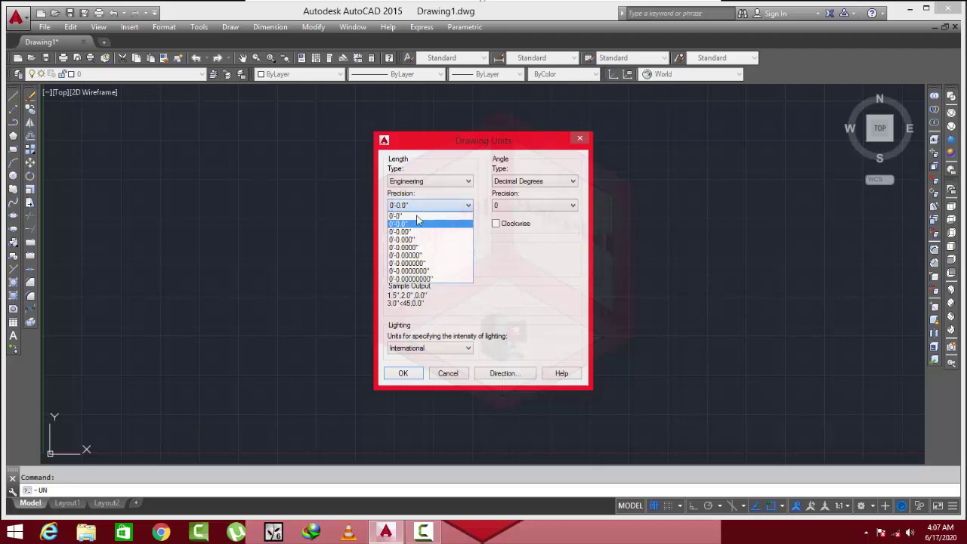
{"action": "left_click", "coordinate": [417, 232]}
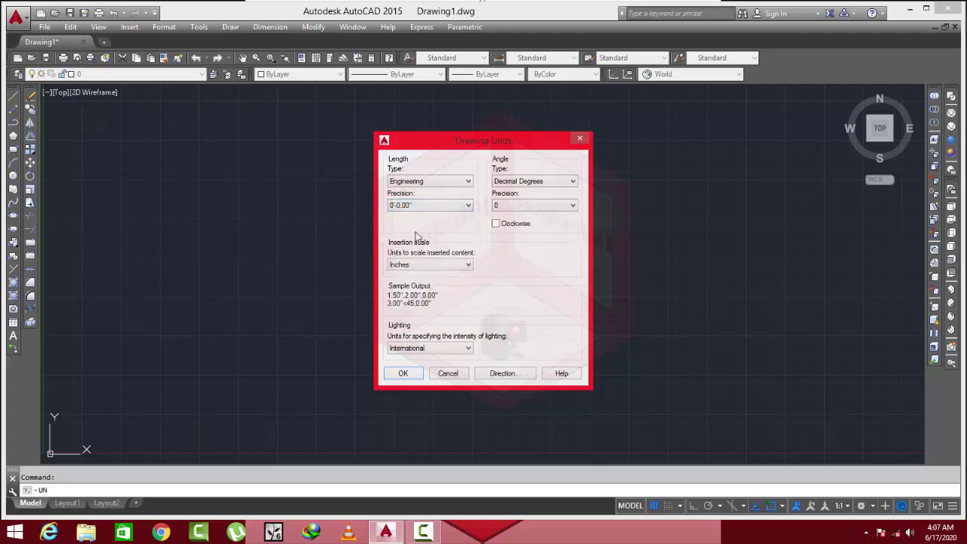
{"action": "left_click", "coordinate": [419, 208]}
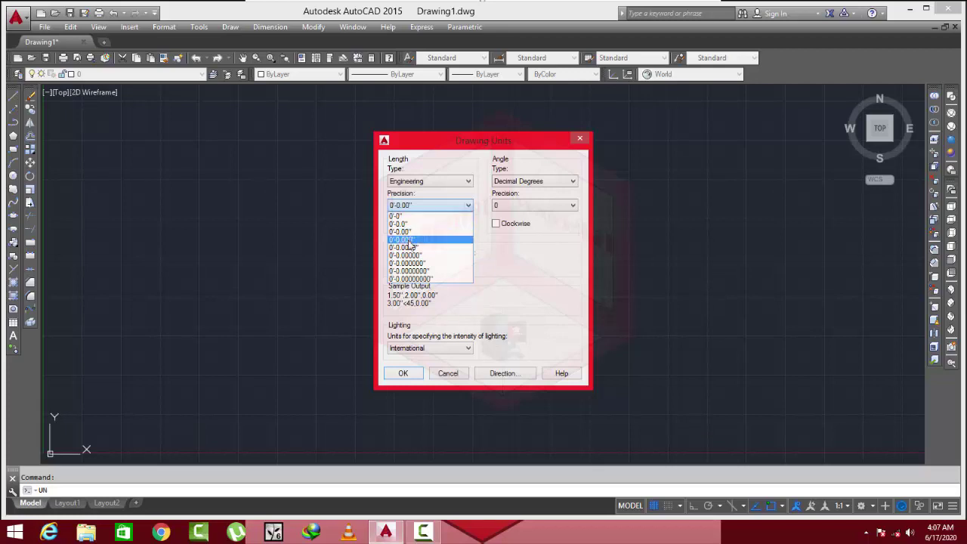
{"action": "left_click", "coordinate": [408, 240]}
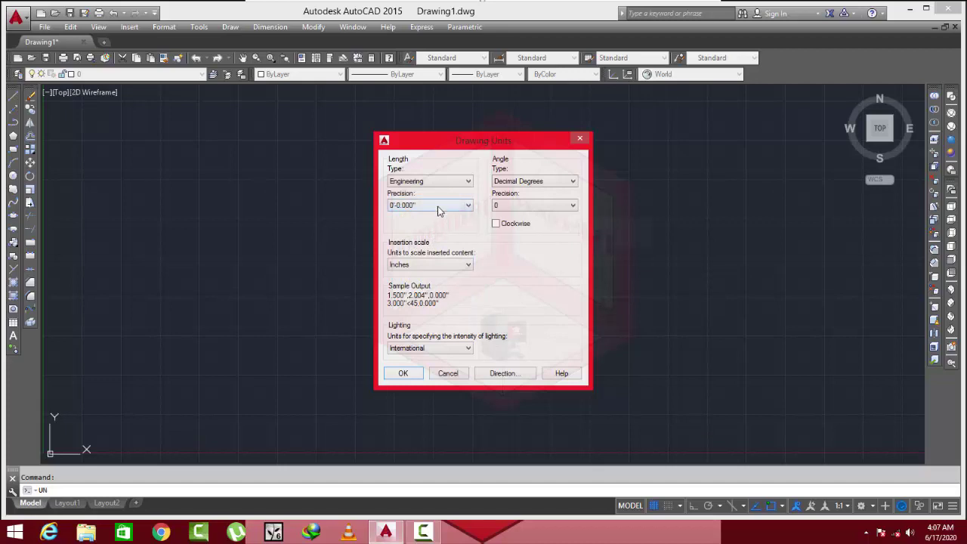
{"action": "mouse_move", "coordinate": [429, 264]}
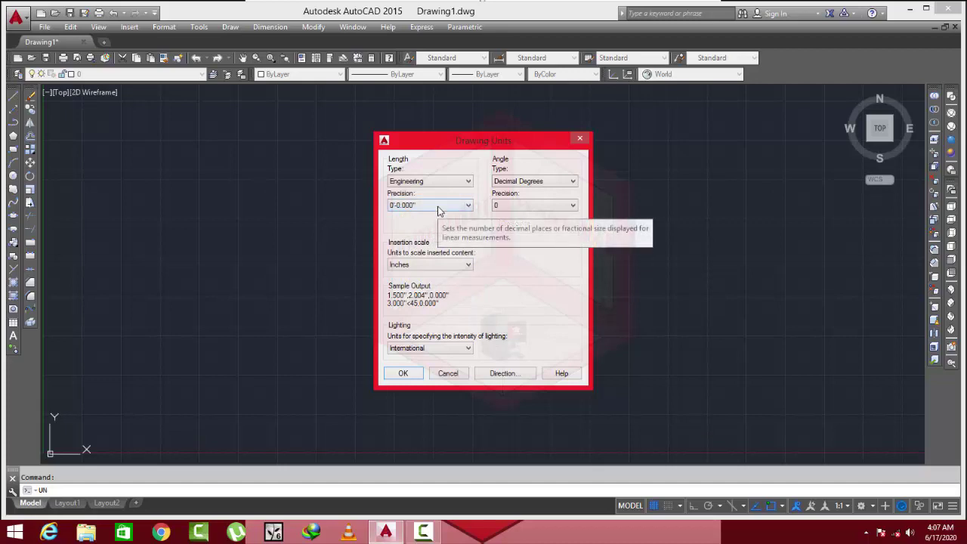
{"action": "left_click", "coordinate": [404, 374]}
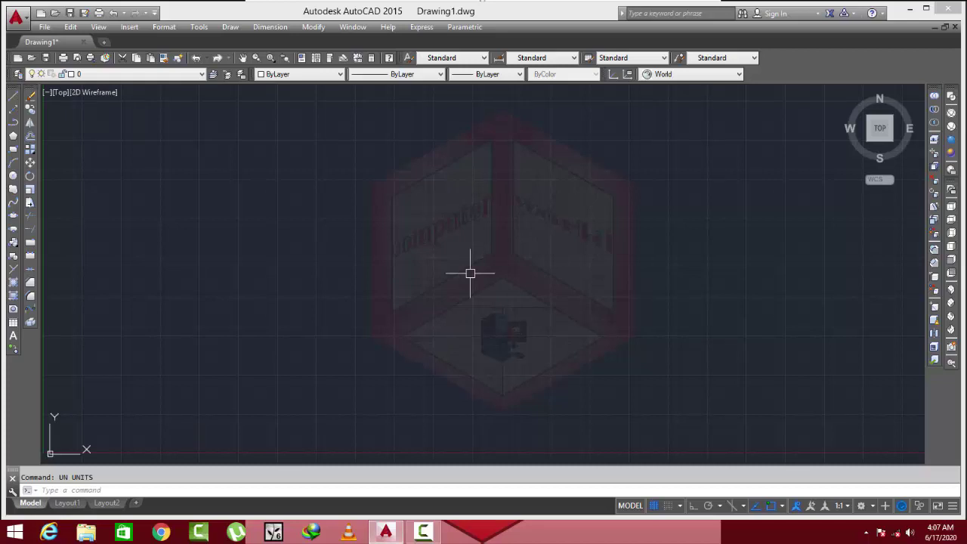
Reopen units with UN, keep Engineering, set insertion scale to Meters, and accept the update warning
{"action": "type", "text": "un"}
{"action": "key", "text": "Return"}
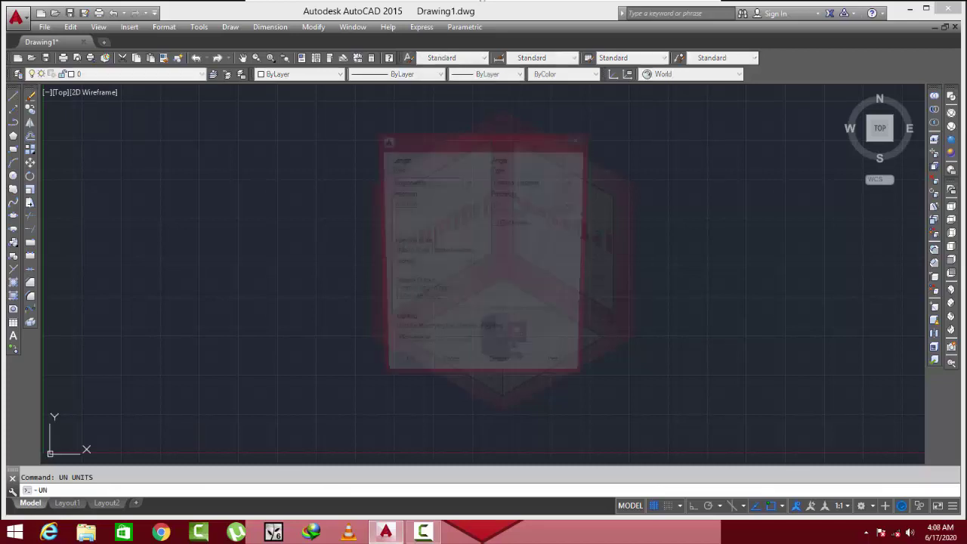
{"action": "left_click", "coordinate": [468, 181]}
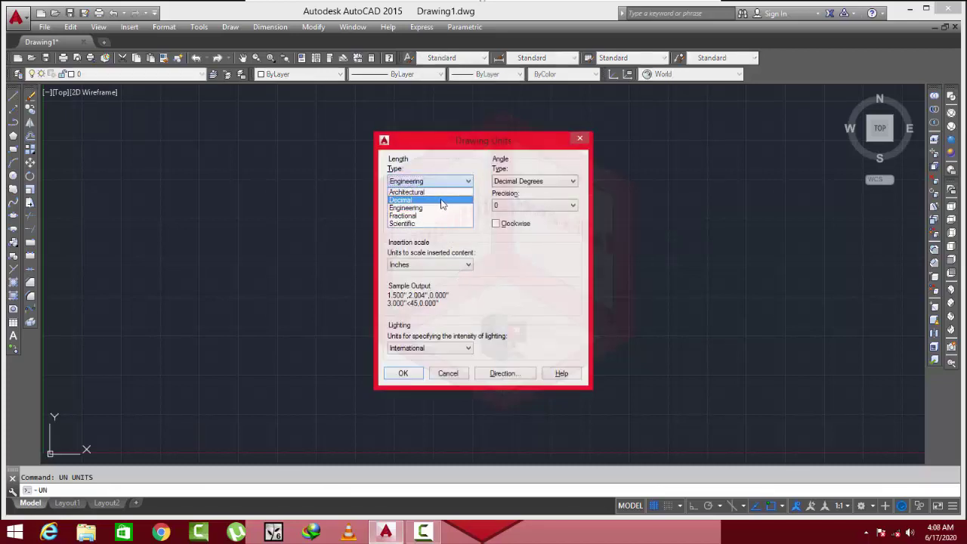
{"action": "left_click", "coordinate": [429, 208]}
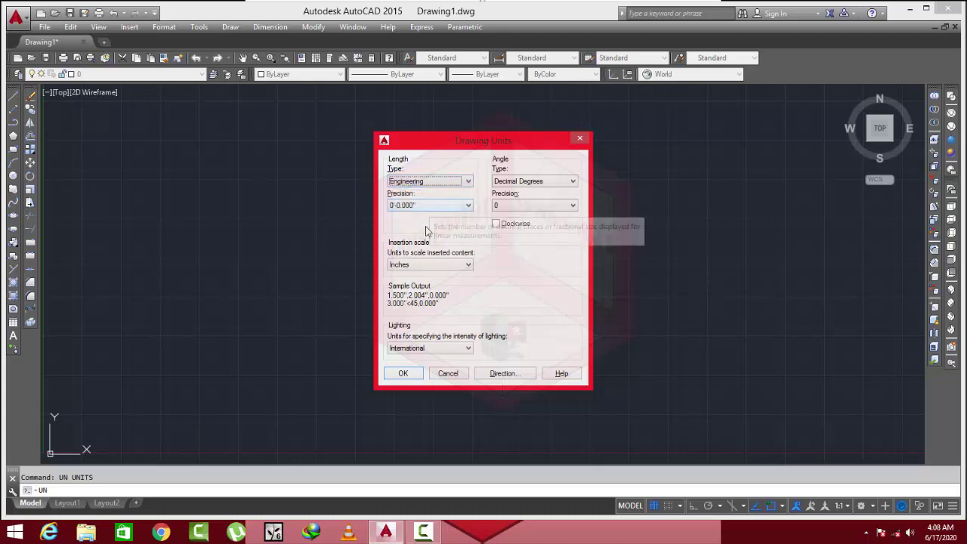
{"action": "left_click", "coordinate": [420, 266]}
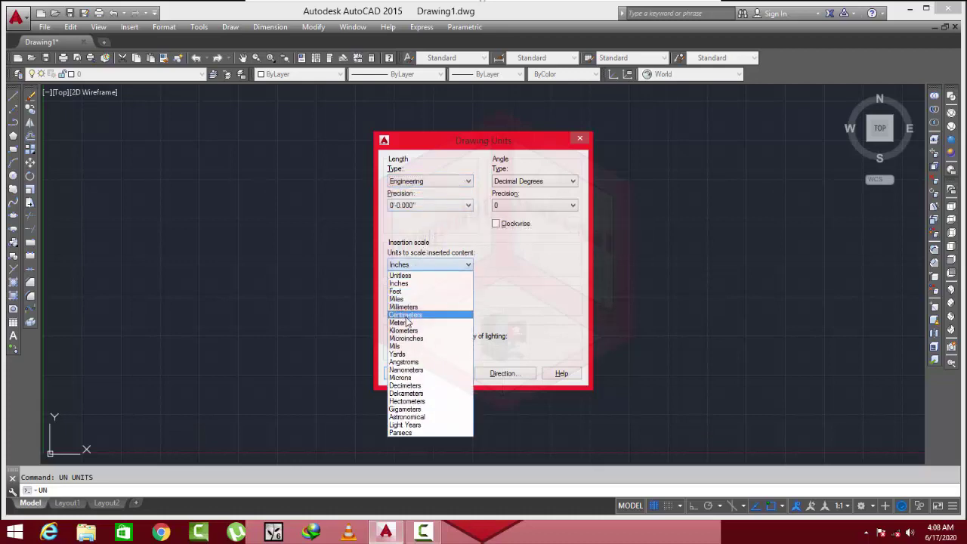
{"action": "left_click", "coordinate": [405, 322]}
{"action": "left_click", "coordinate": [406, 373]}
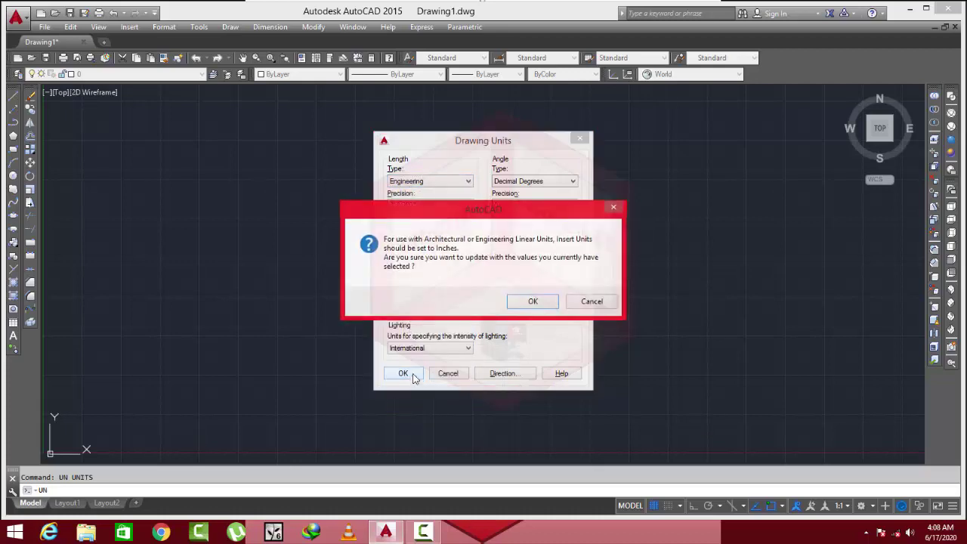
{"action": "left_click", "coordinate": [532, 301]}
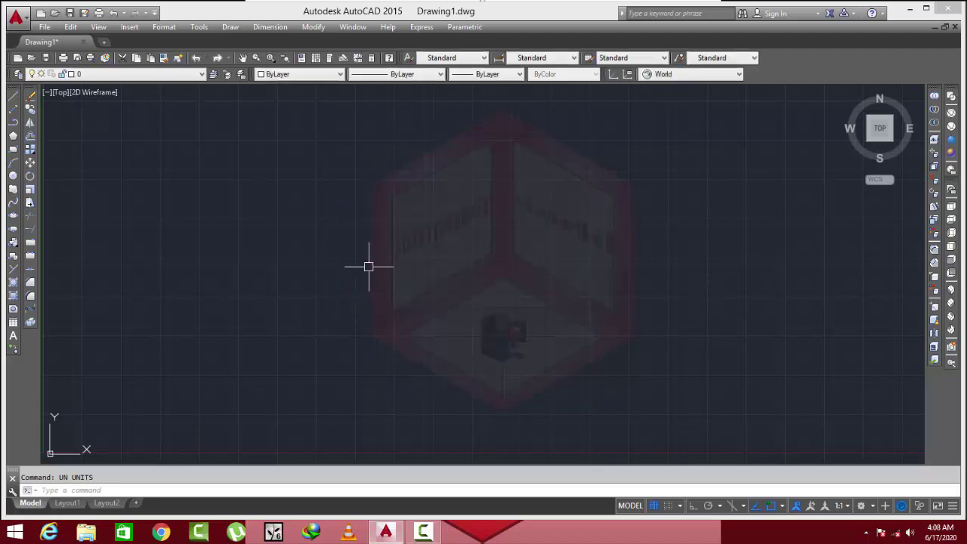